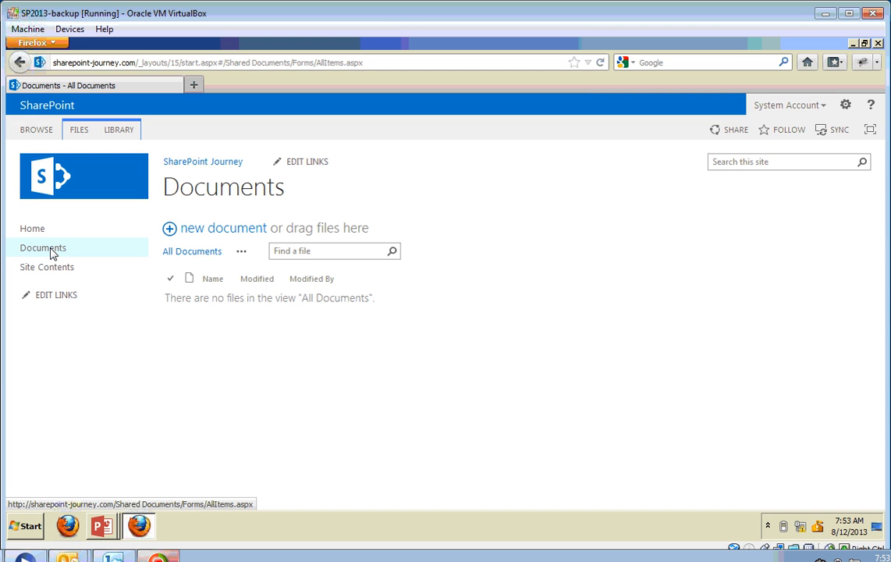
- Create a new folder named HR in the Documents library
click(80, 131)
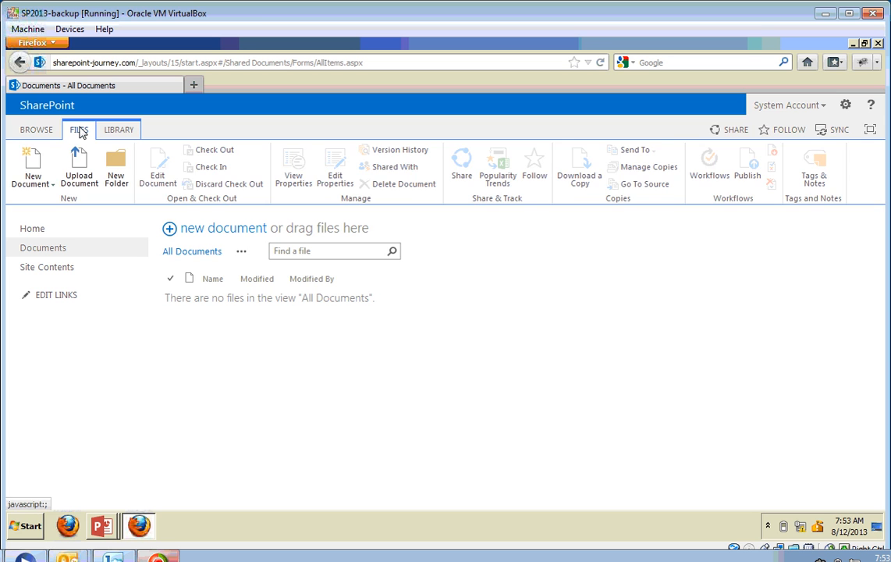
click(123, 185)
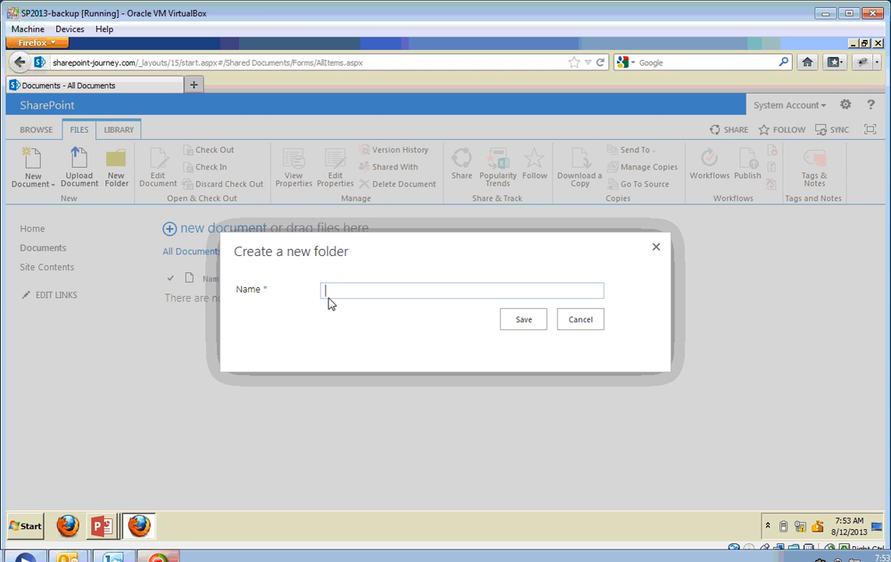
text(HR)
click(342, 306)
click(524, 326)
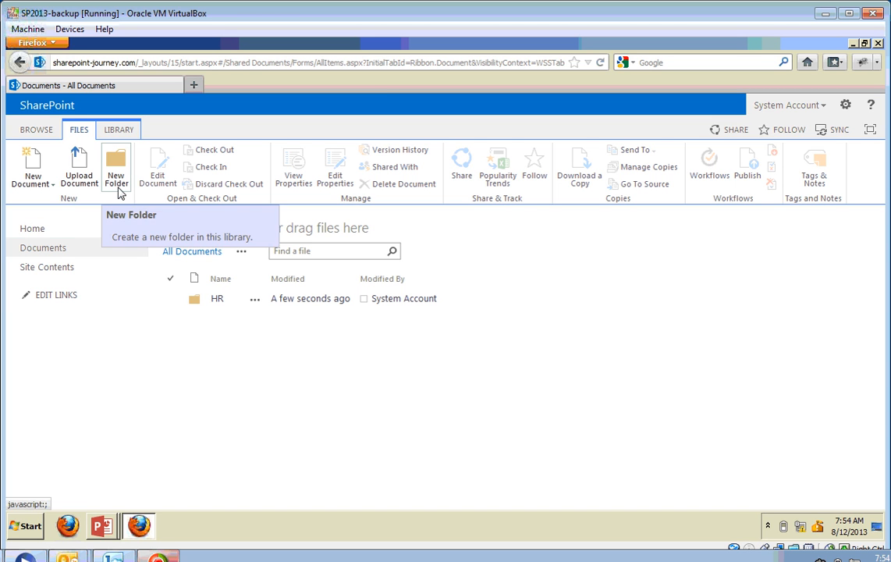
- Create a second folder named Marketing in the Documents library
click(117, 180)
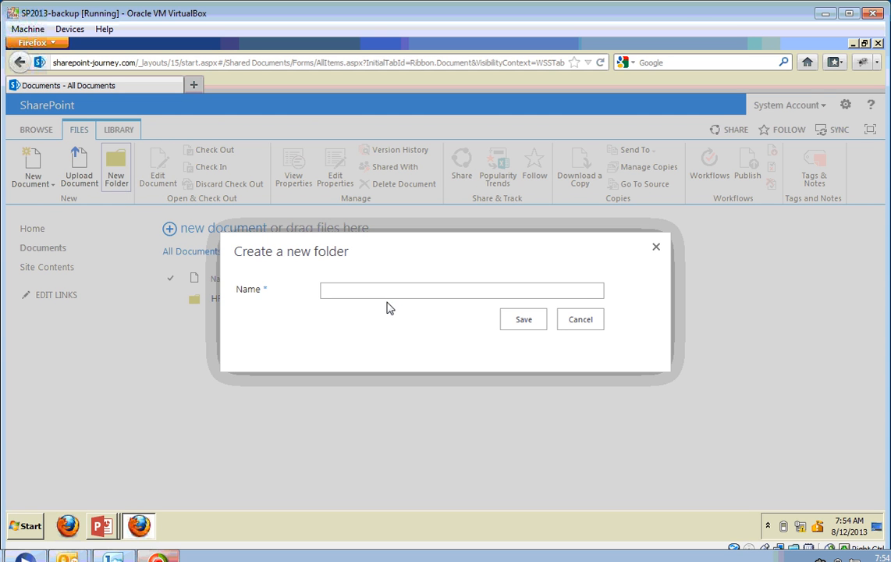
text(Ma)
click(385, 305)
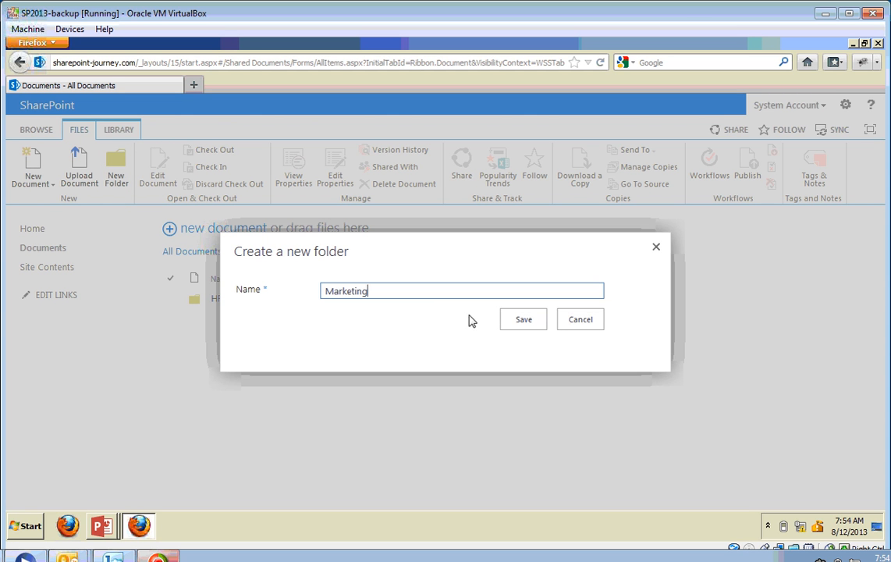
click(521, 320)
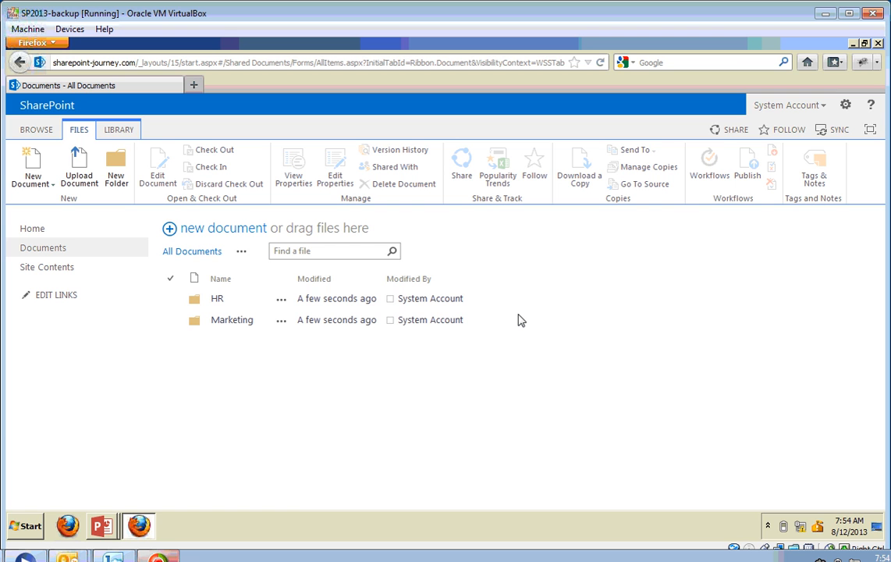
- Examine the edit and view choices in the HR folder's sharing dialog, and close it without sharing
click(281, 300)
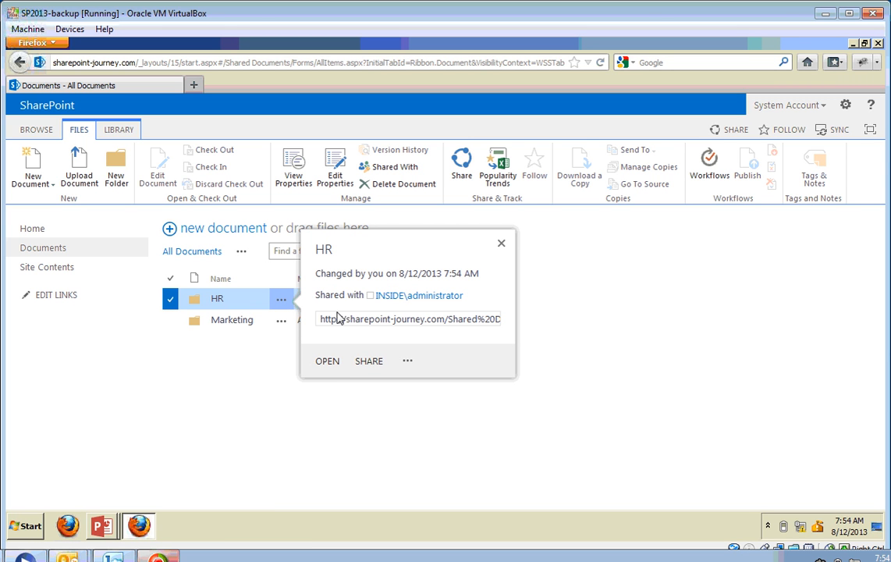
click(369, 362)
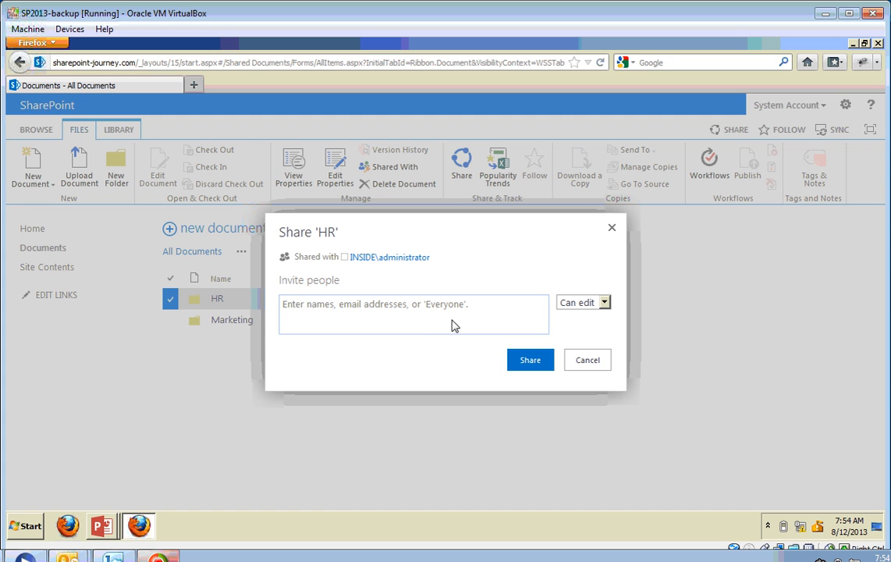
click(579, 305)
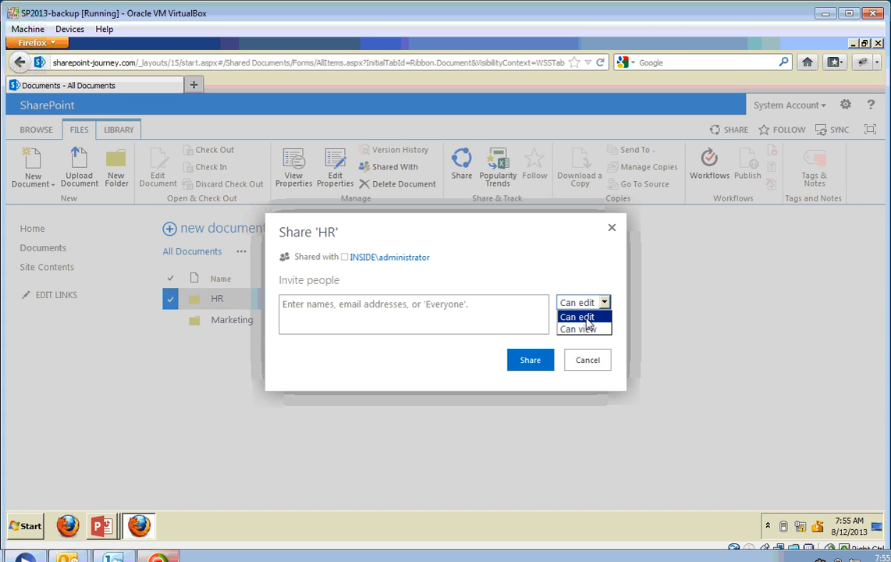
click(566, 268)
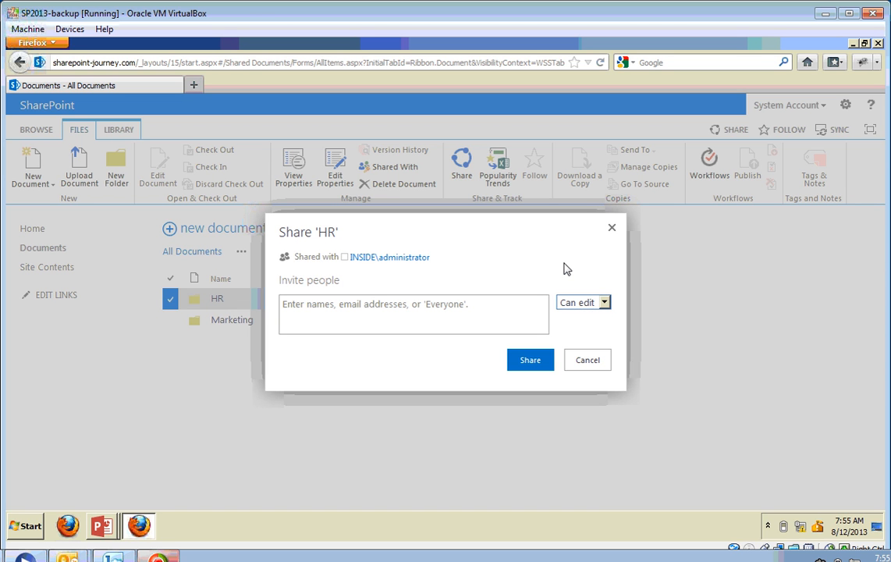
click(589, 361)
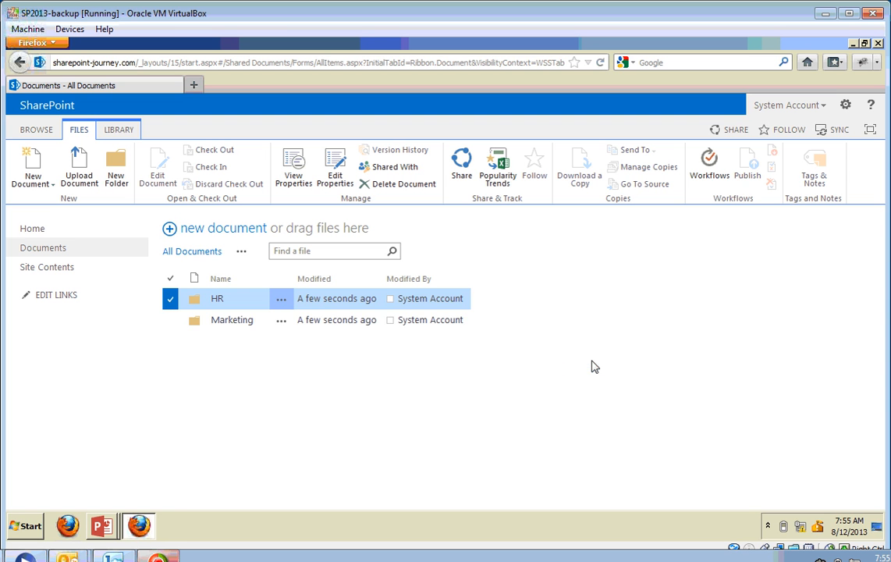
- Check who the HR folder is shared with and view its people invitation form without sending an invitation
click(282, 301)
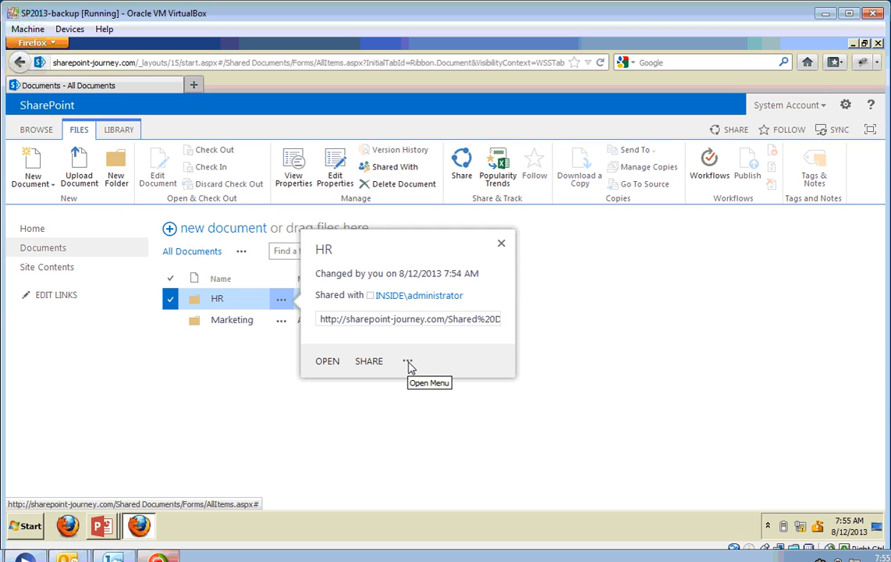
click(408, 363)
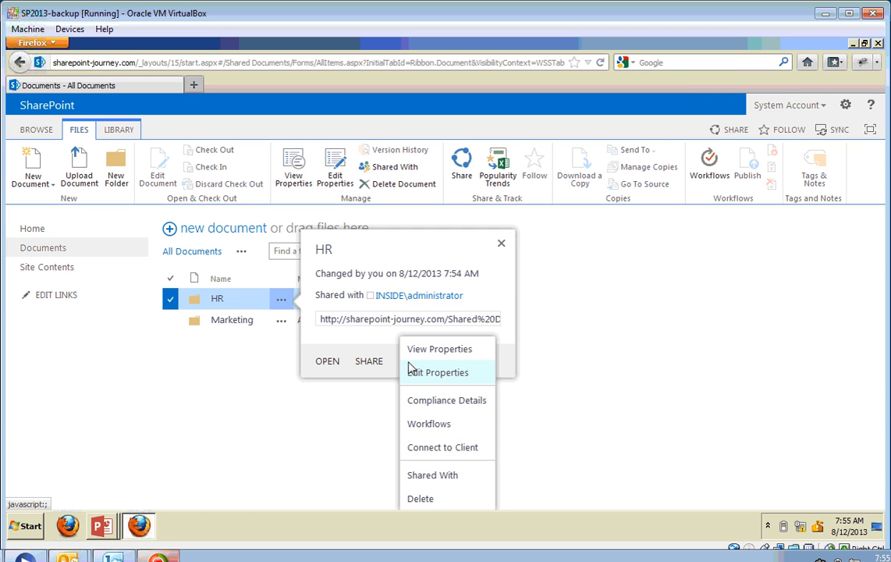
click(433, 475)
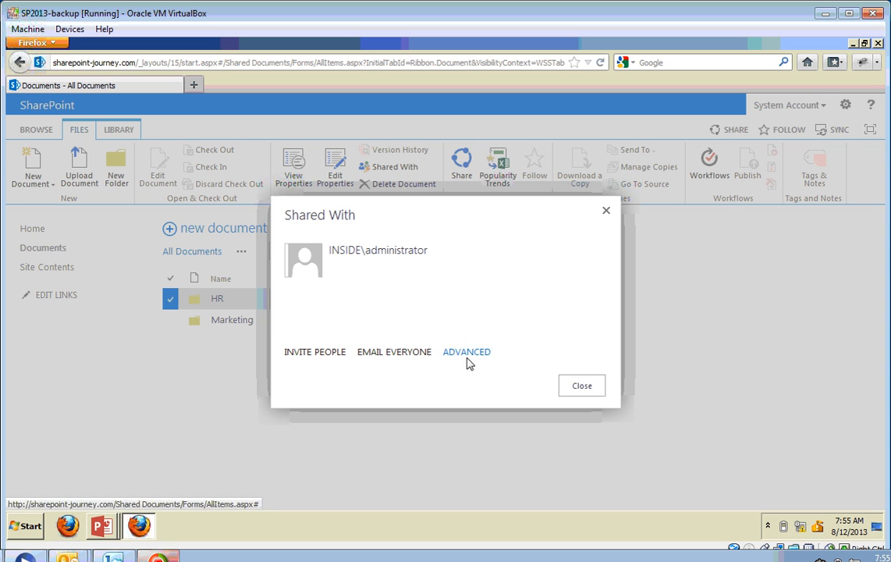
click(313, 353)
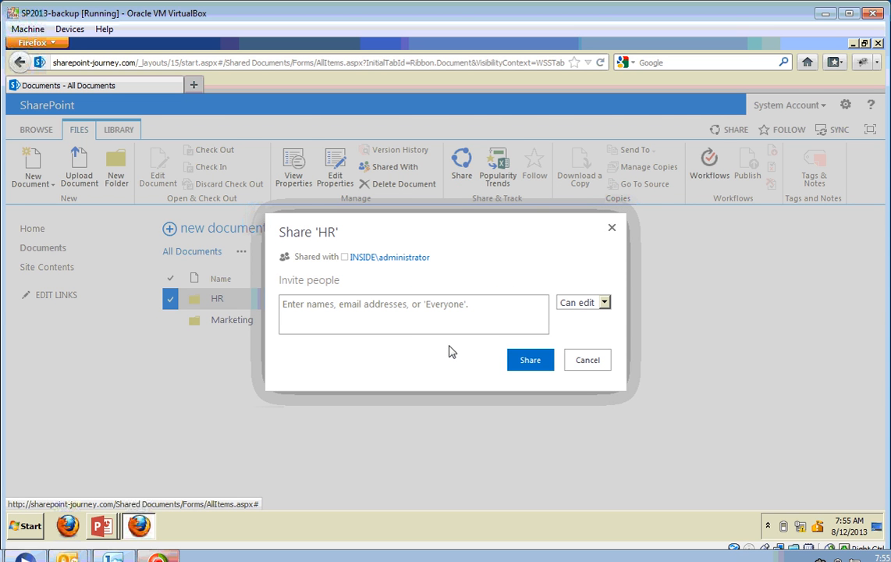
click(579, 361)
- Open the HR folder's advanced permissions and stop inheriting permissions from its parent
click(281, 298)
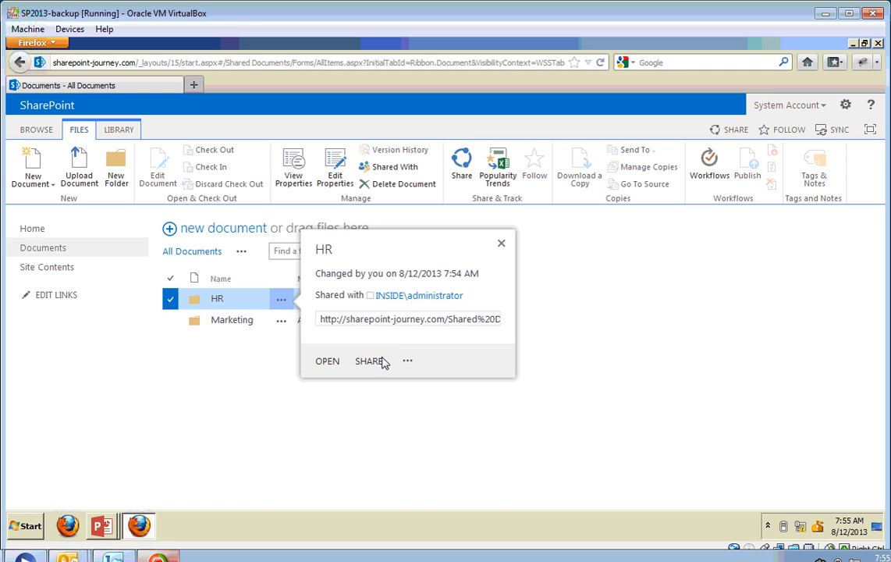
click(406, 361)
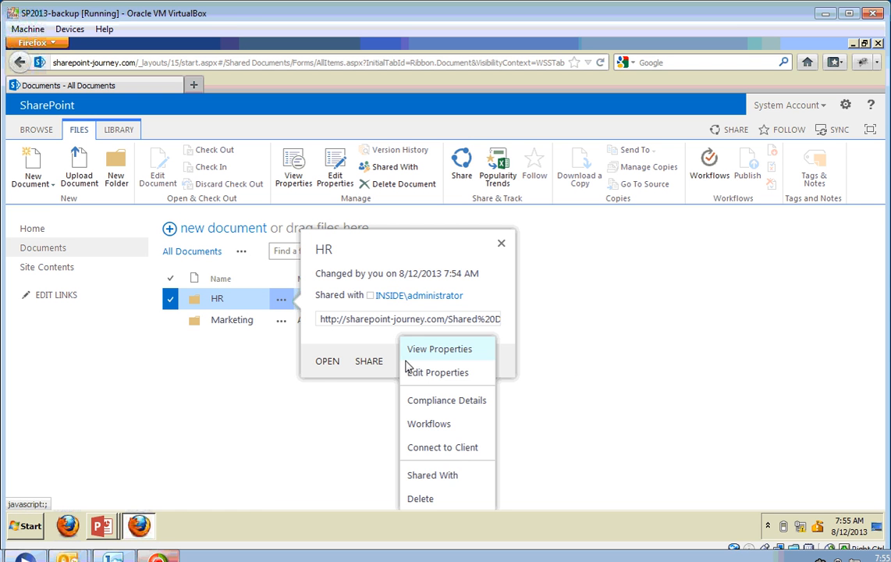
click(447, 477)
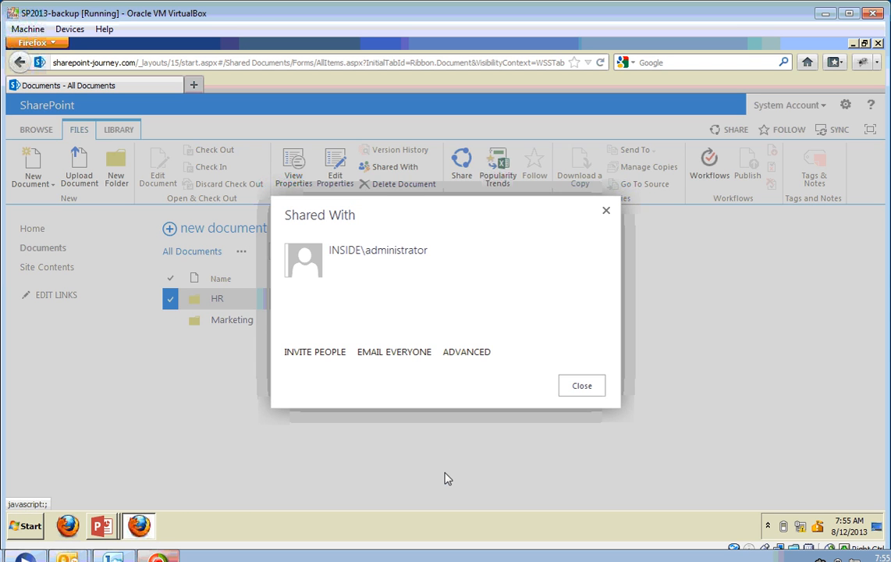
click(471, 355)
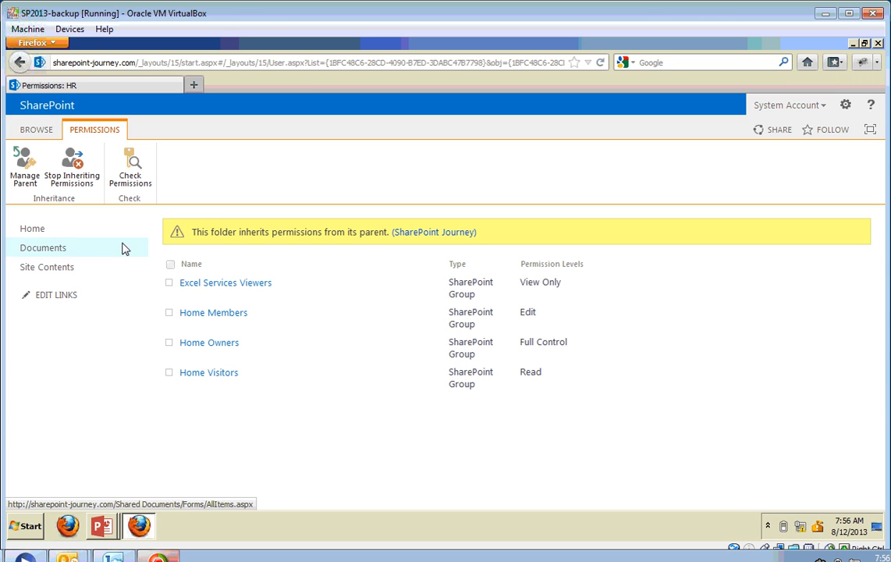
click(81, 180)
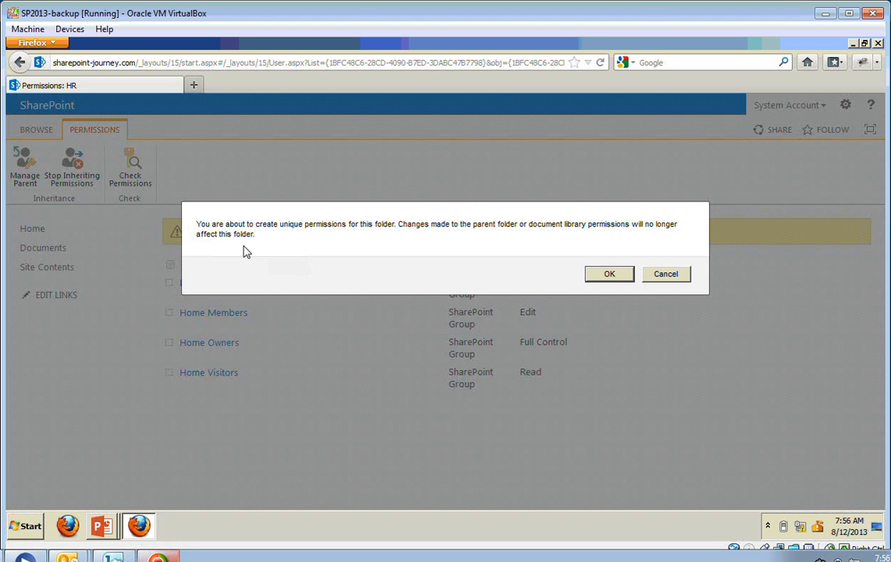
click(610, 275)
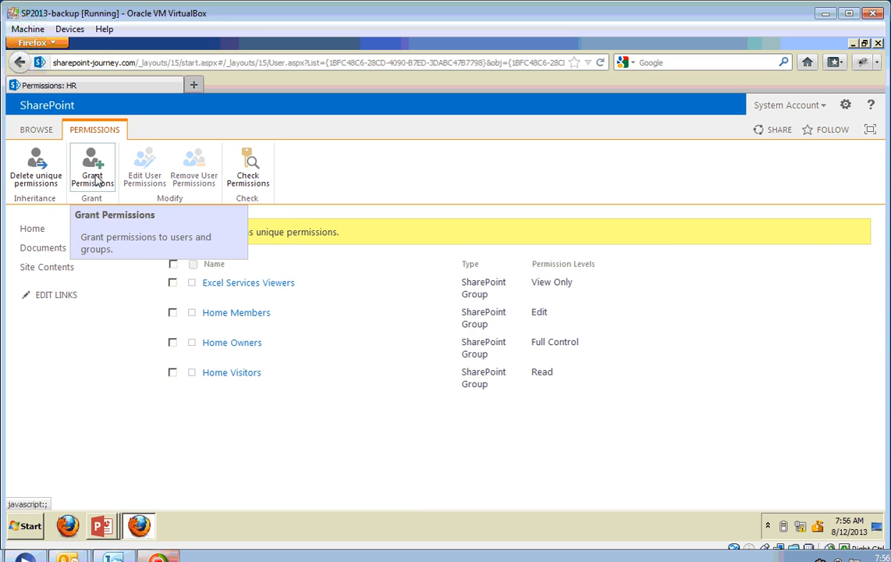
- Grant User A the Read permission level on the HR folder
click(96, 180)
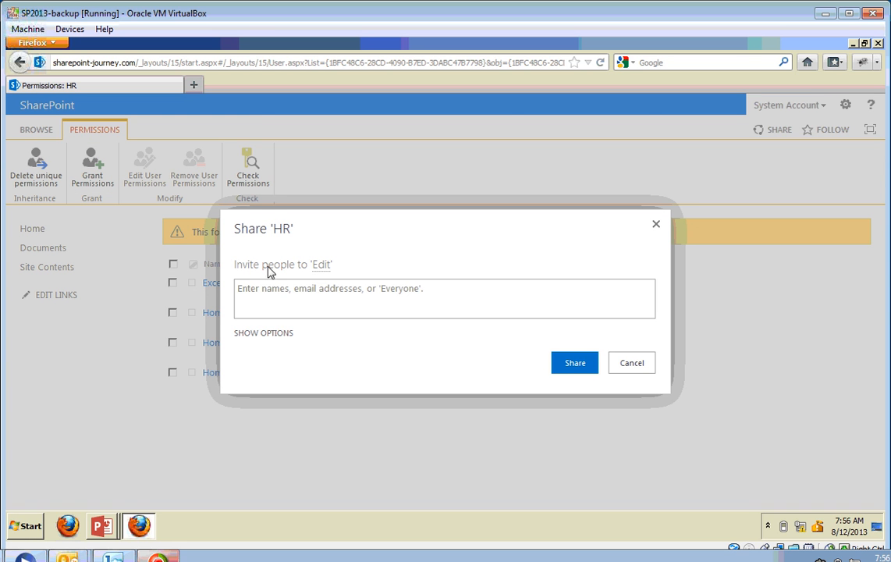
text(ser)
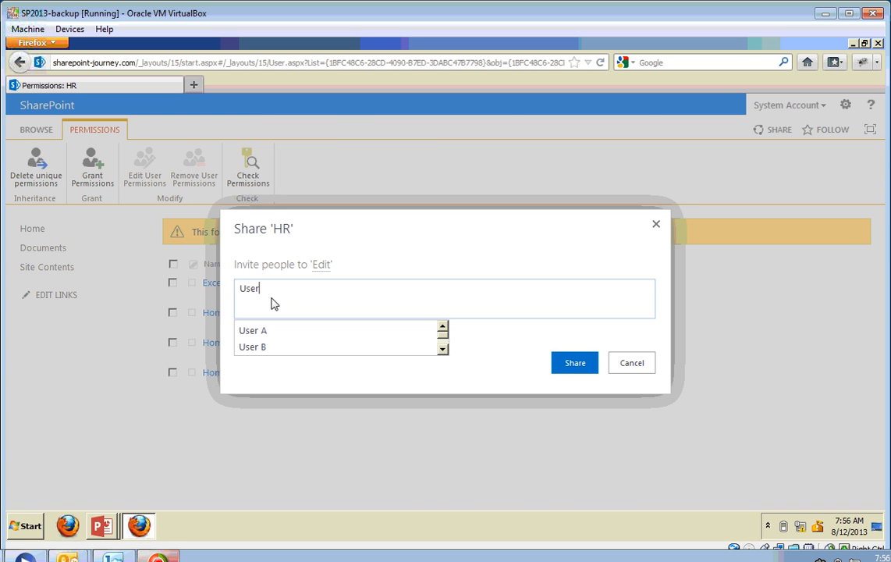
click(257, 331)
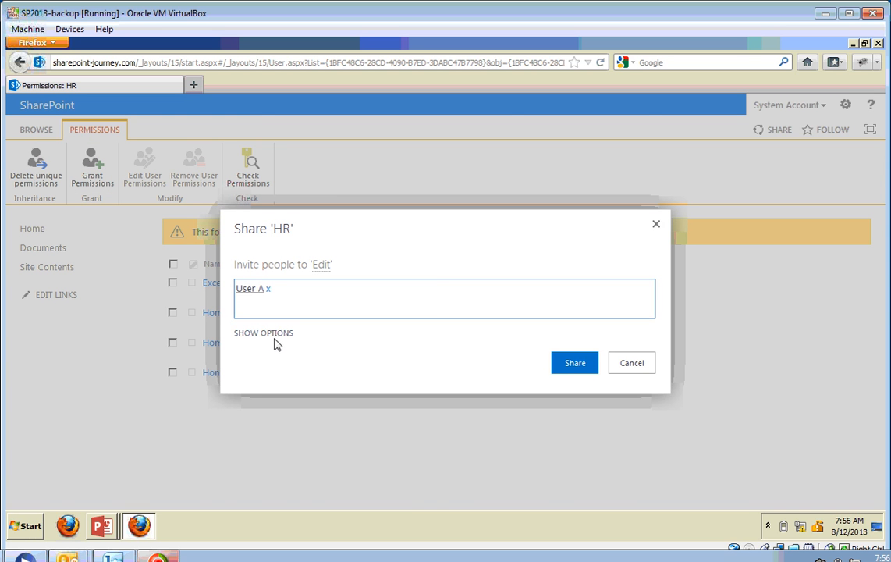
click(275, 336)
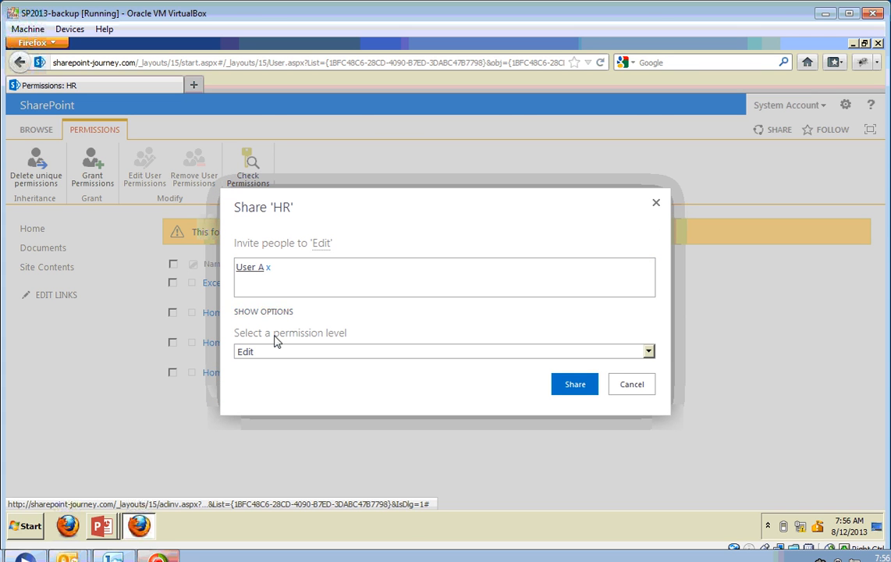
click(289, 352)
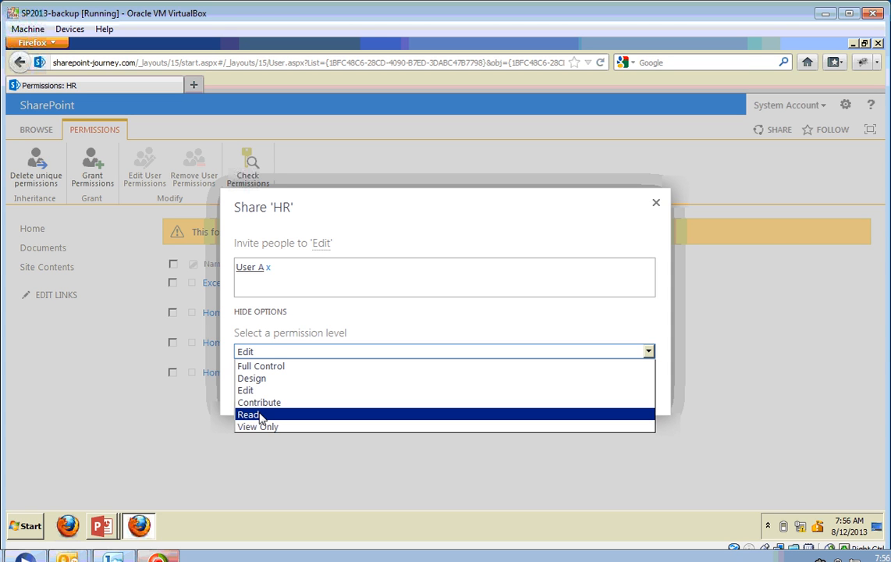
click(260, 414)
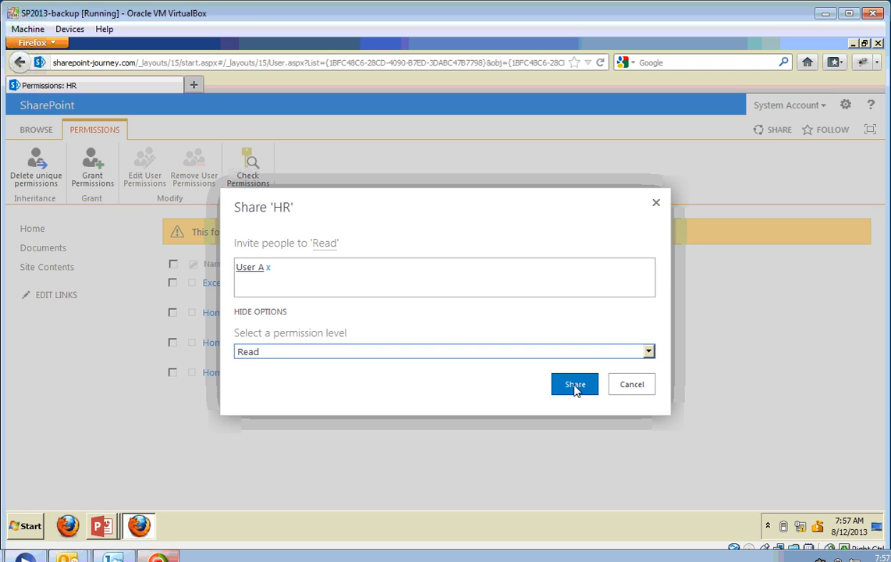
click(575, 387)
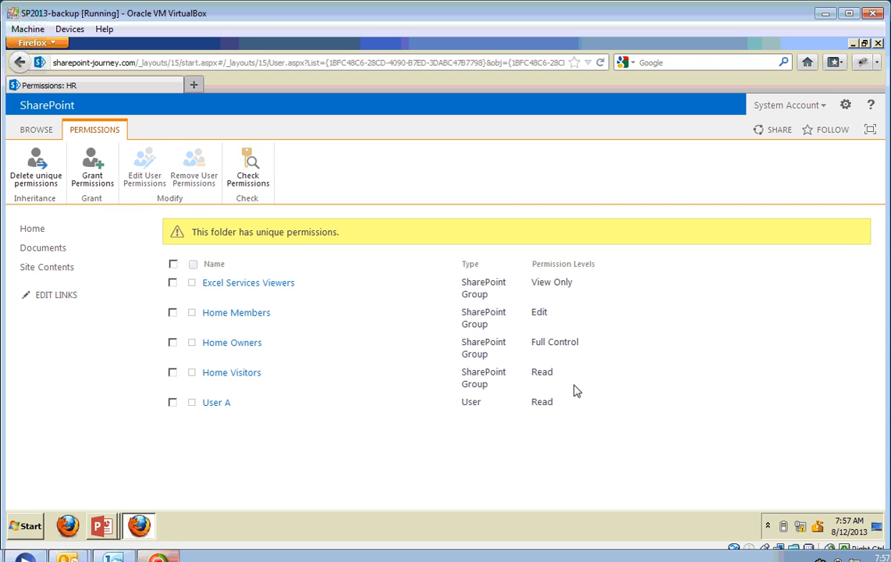
- Return to the Documents library and stop the Marketing folder from inheriting its parent's permissions
click(62, 252)
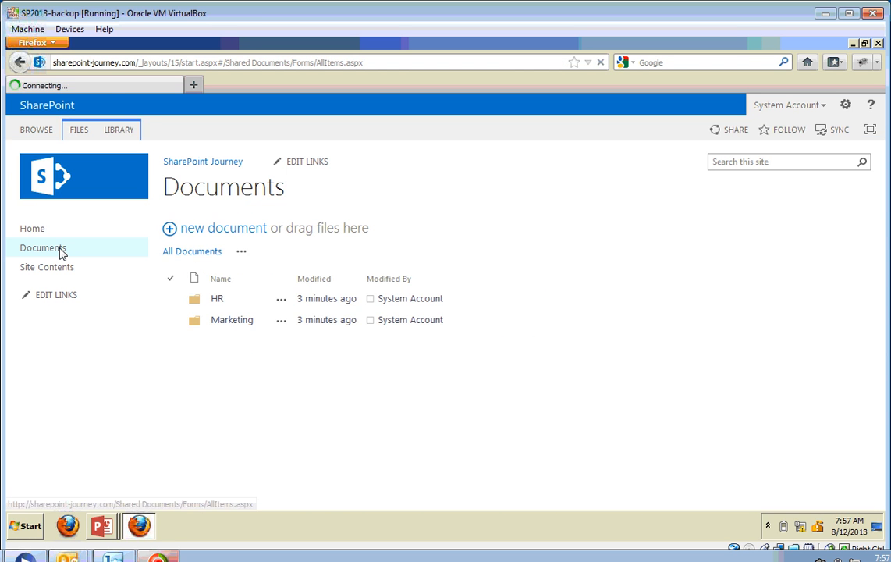
click(281, 321)
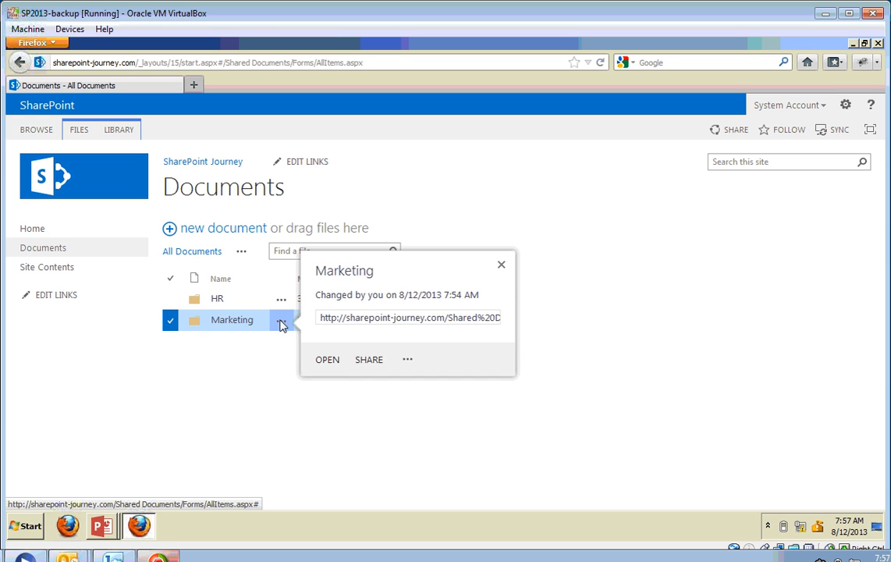
click(406, 382)
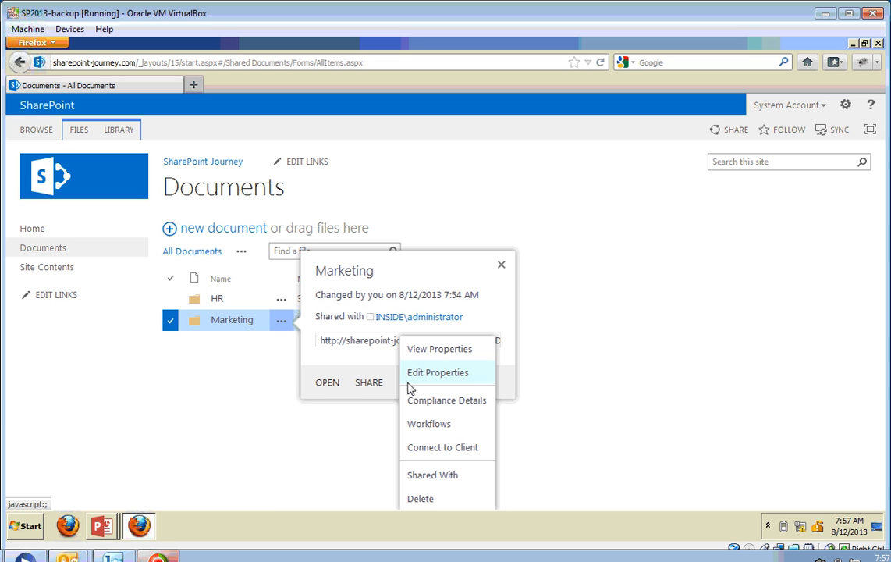
click(441, 477)
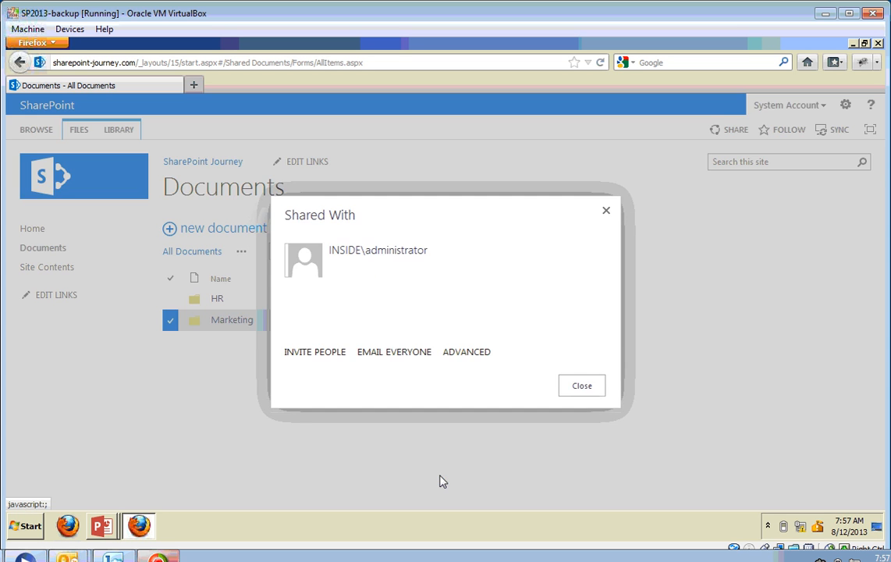
click(468, 357)
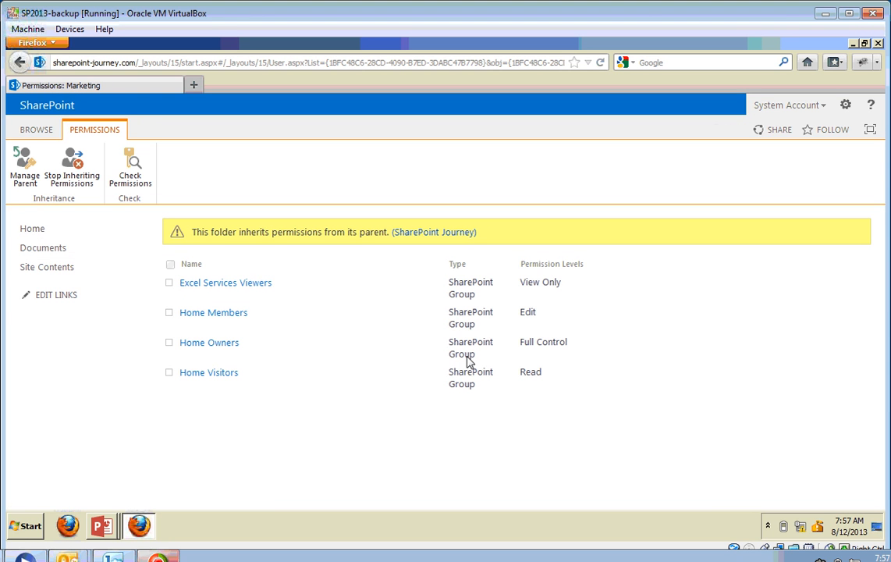
click(77, 182)
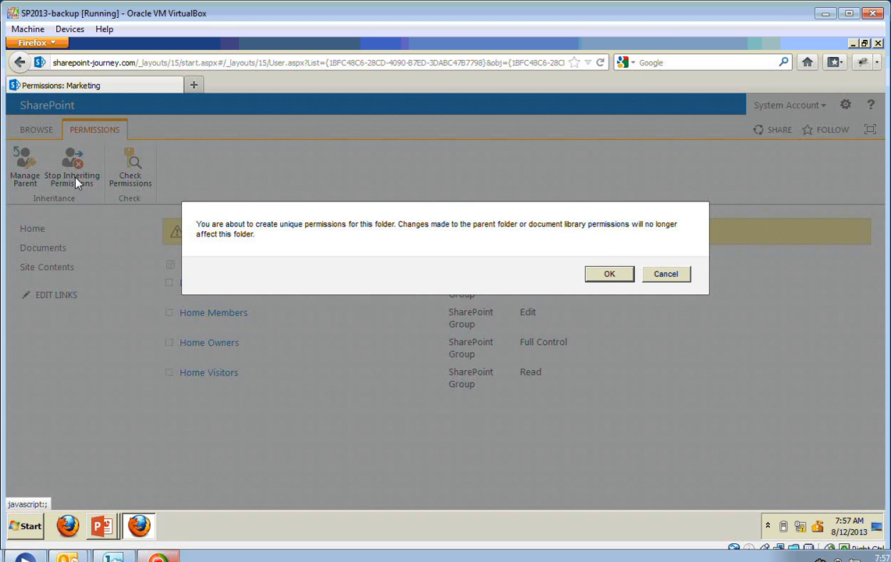
click(607, 274)
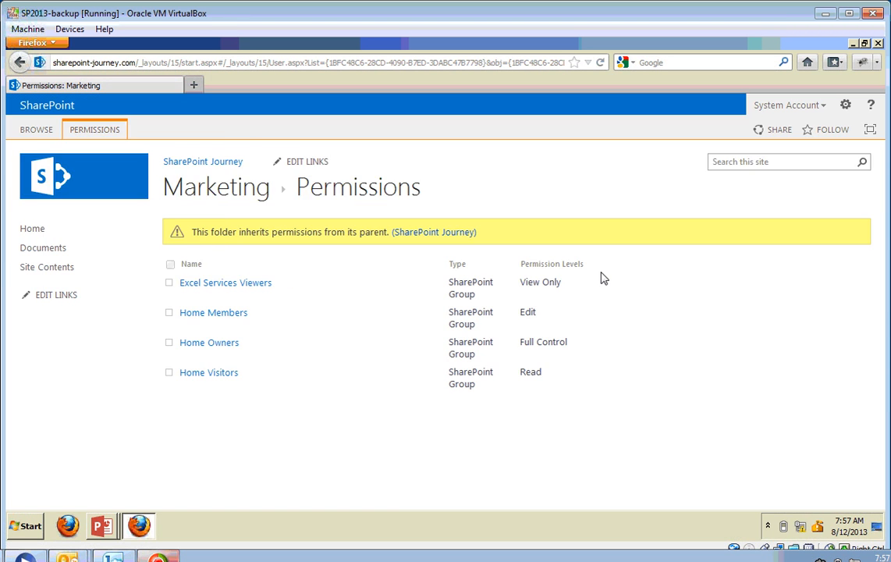
- Grant User B the Read permission level on the Marketing folder
click(94, 181)
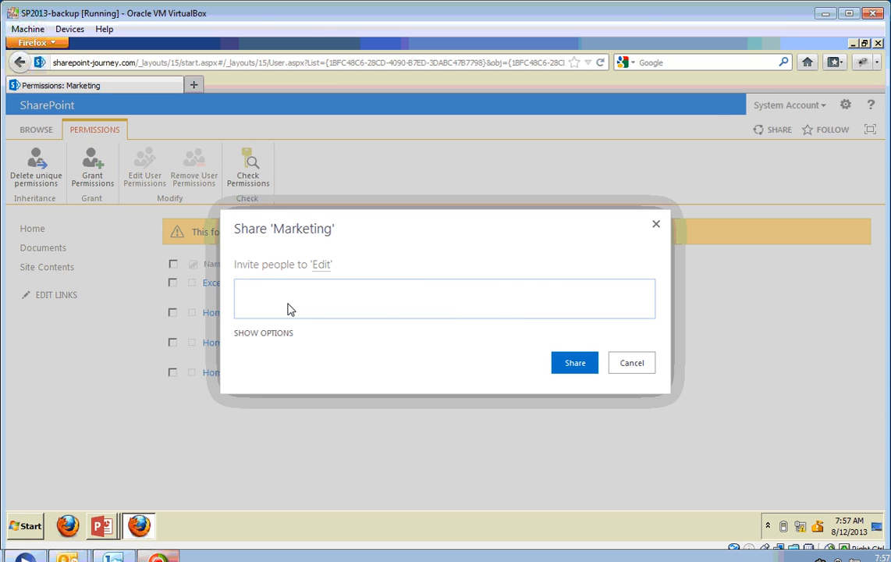
text(User)
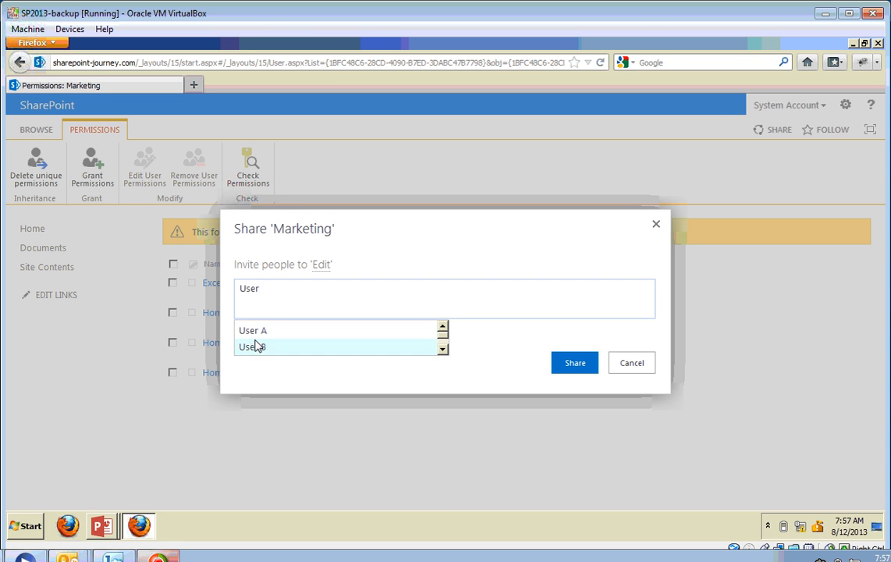
click(255, 345)
click(271, 334)
click(271, 352)
click(253, 417)
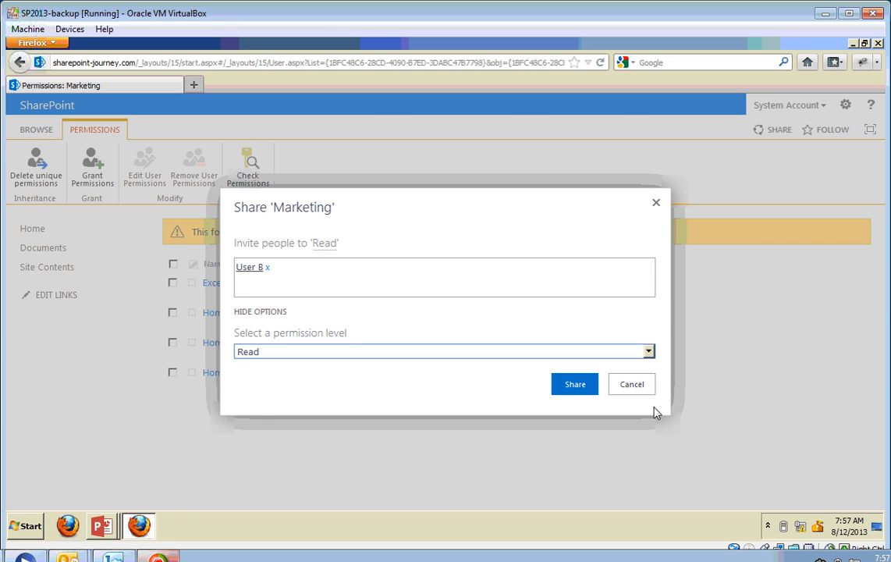
click(576, 385)
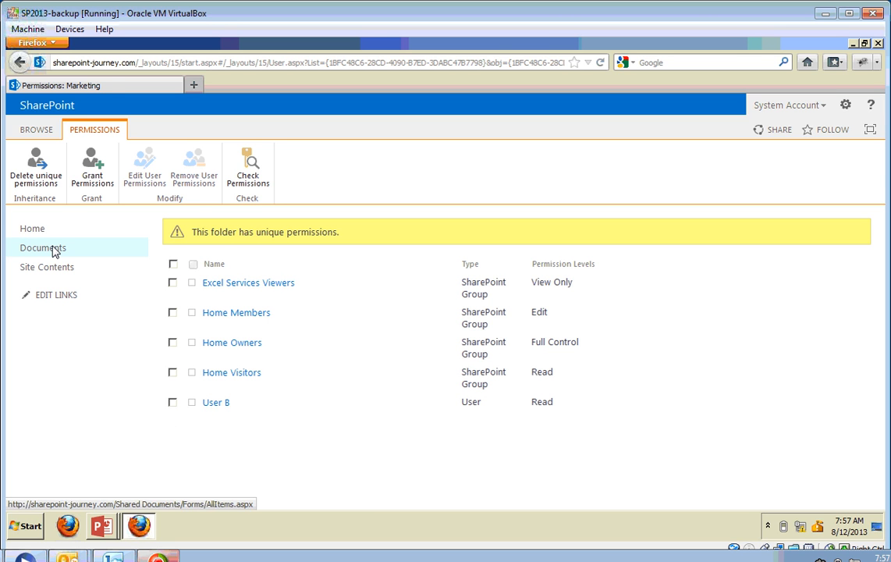
- Copy the Documents library's address, sign out of the System Account and close the browser
click(52, 248)
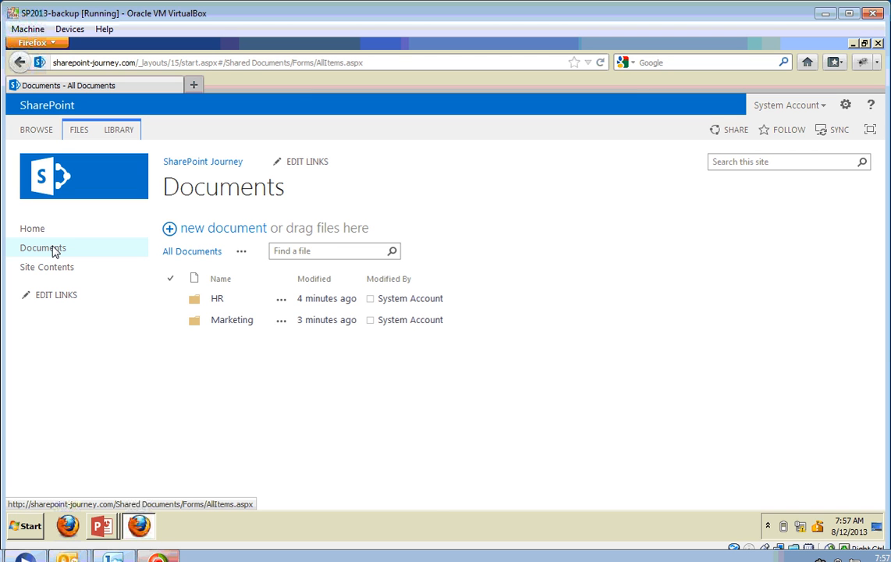
click(471, 68)
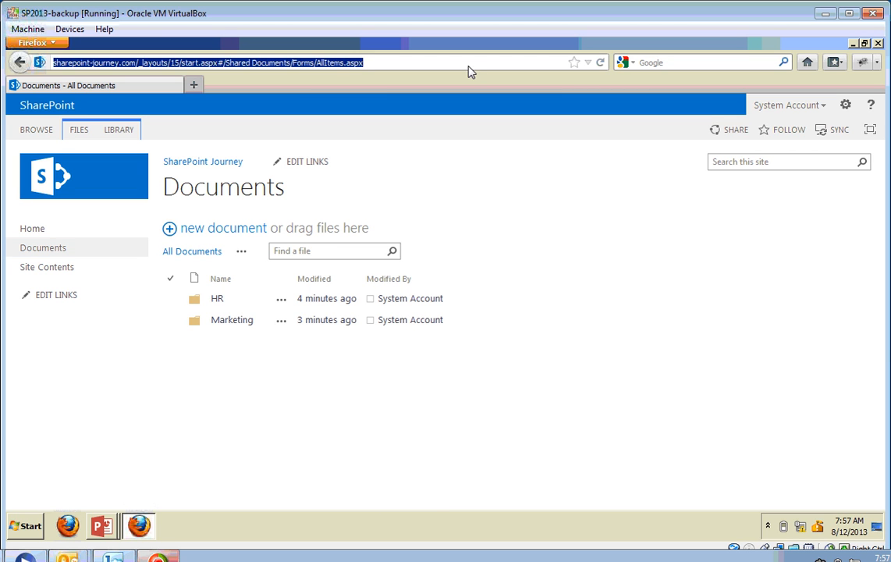
click(827, 109)
click(765, 158)
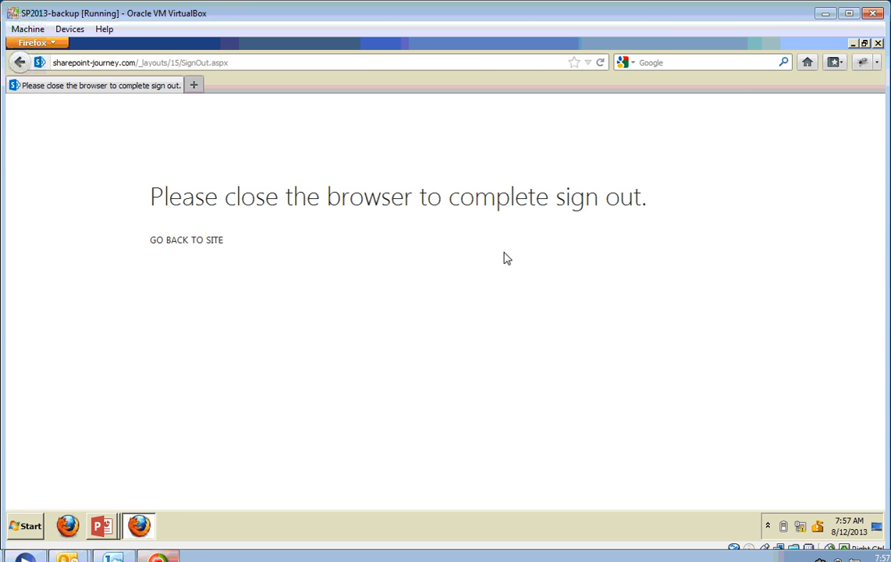
click(878, 43)
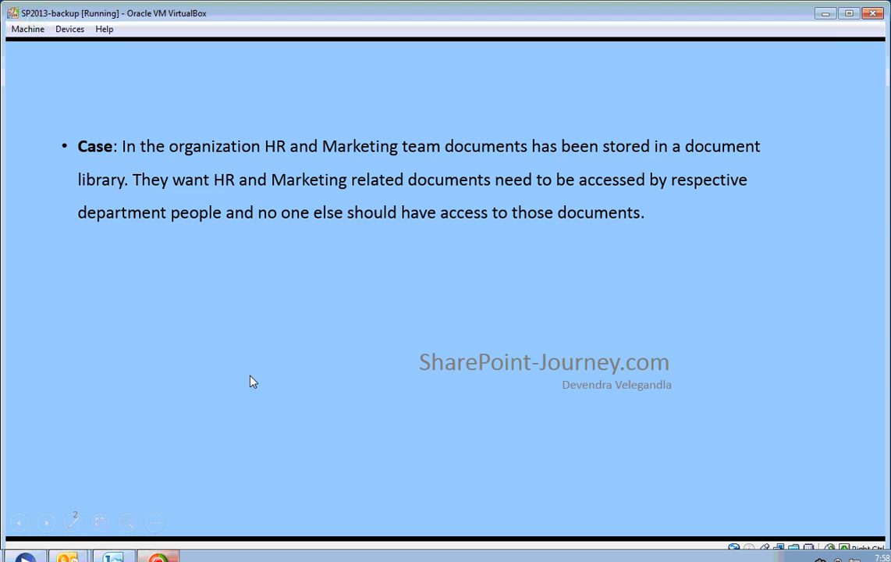
- Exit the slide show and reopen the Documents library address in Firefox, signing in as User A
click(665, 403)
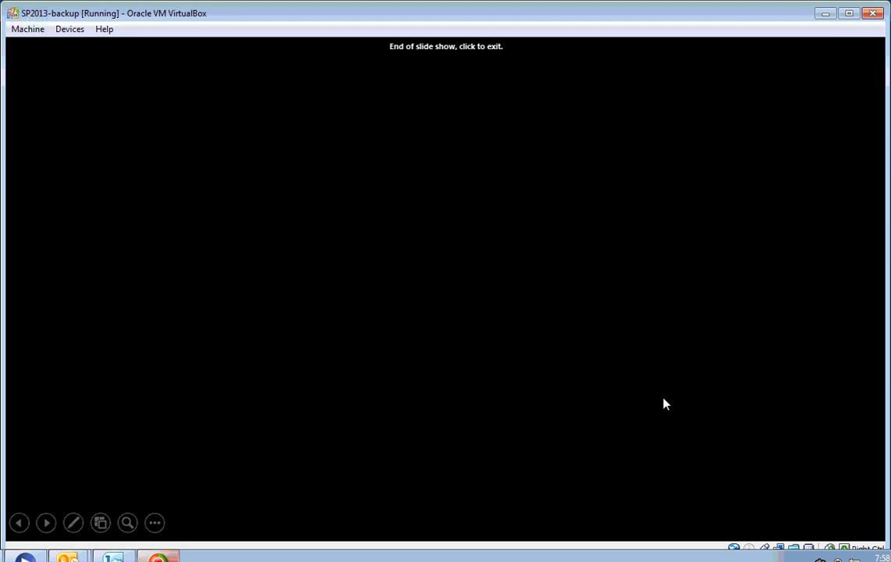
click(250, 314)
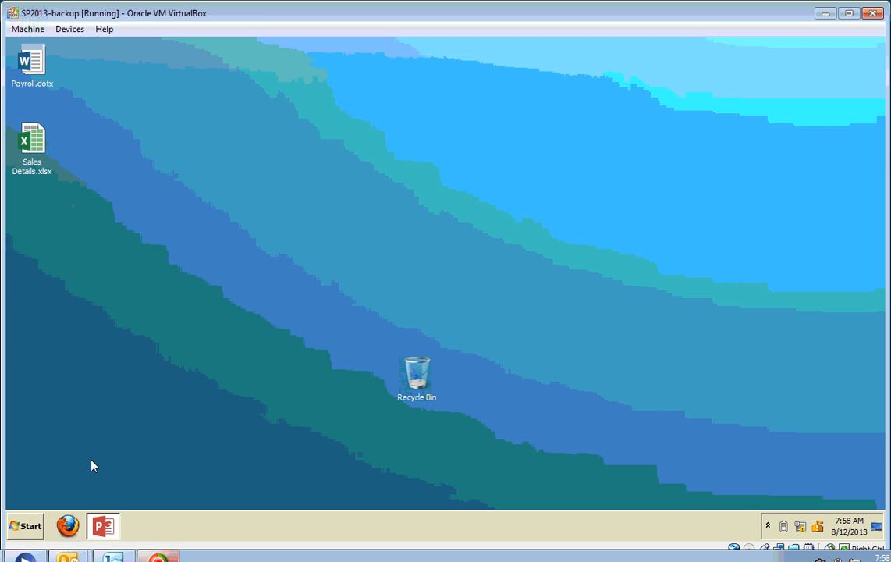
click(67, 524)
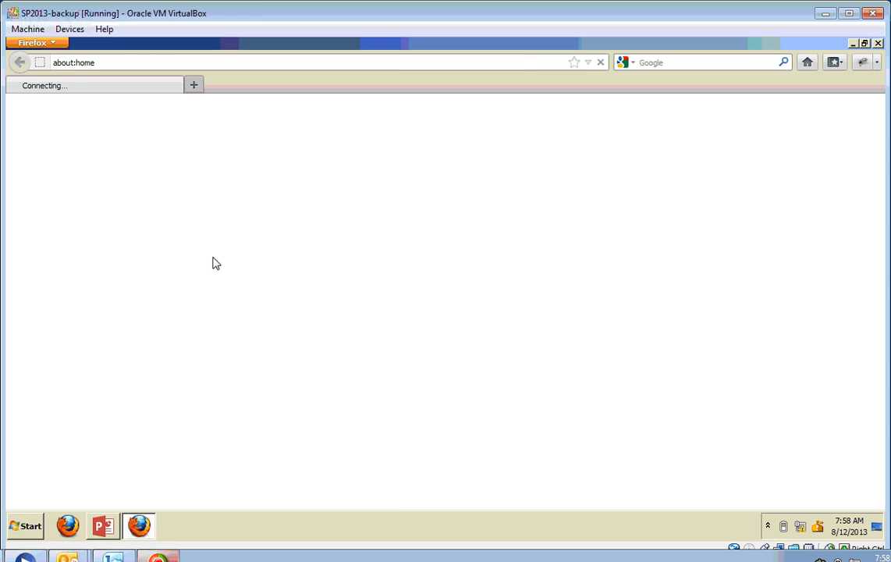
click(515, 64)
text(http://sharepoint-journey.com/_layouts/15/start.aspx#/Shared%20Documents/Forms/AllItems.aspx)
key(Return)
text(User A)
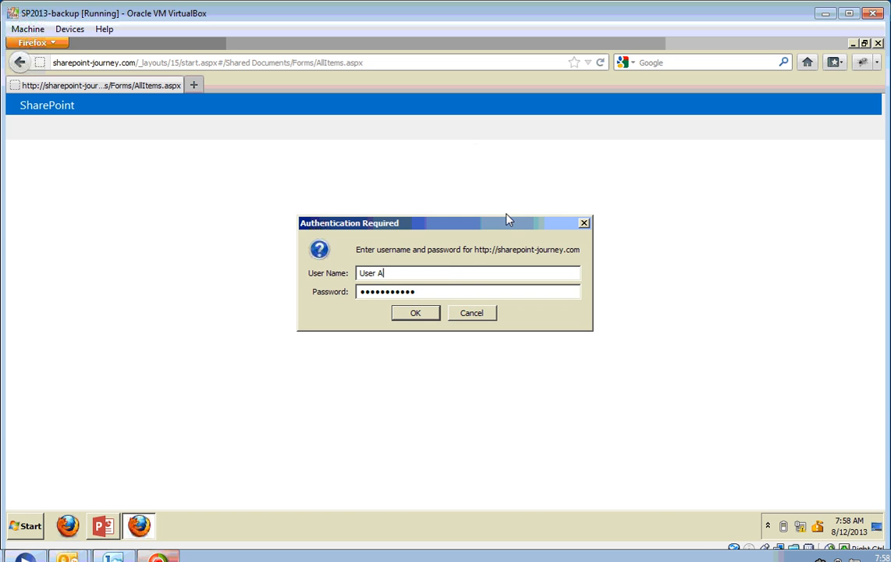
click(416, 313)
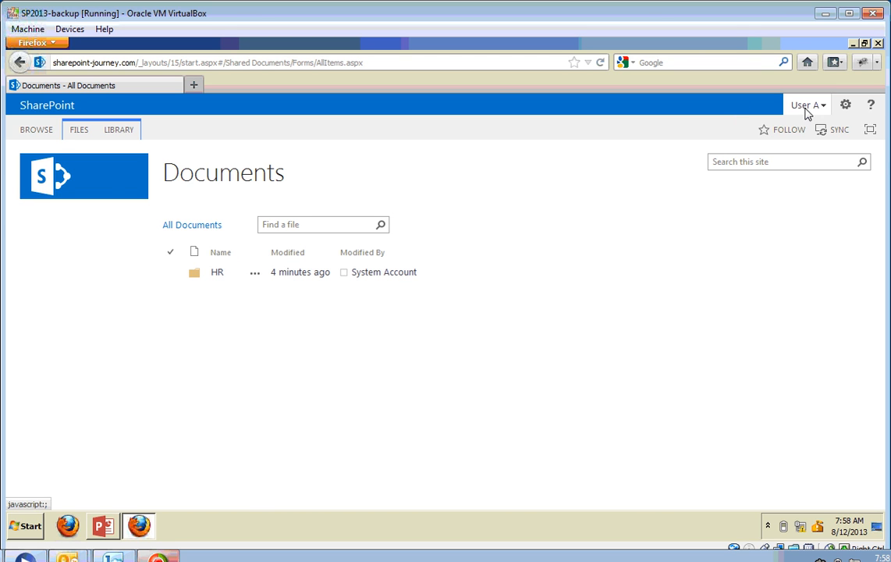
- Test User A's access to the site home page, and to the HR folder in the Documents library
click(97, 187)
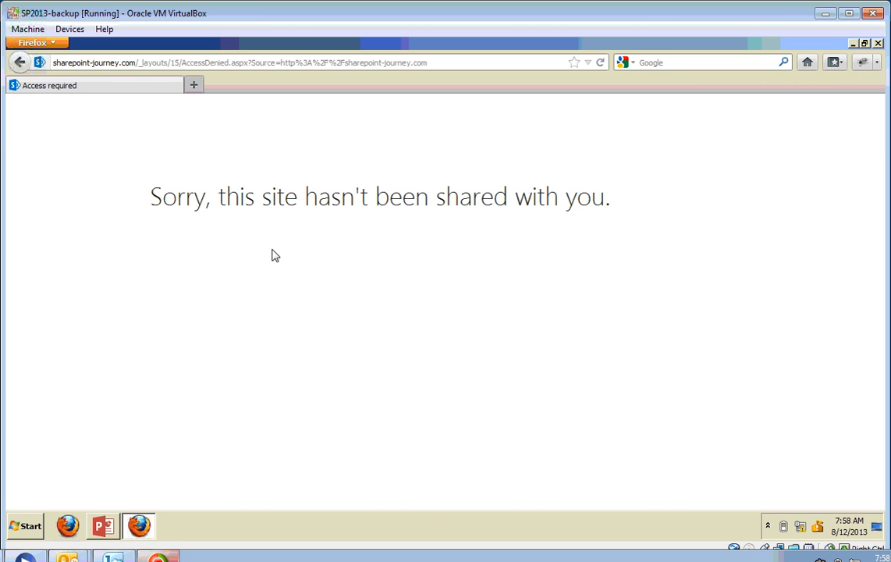
click(20, 63)
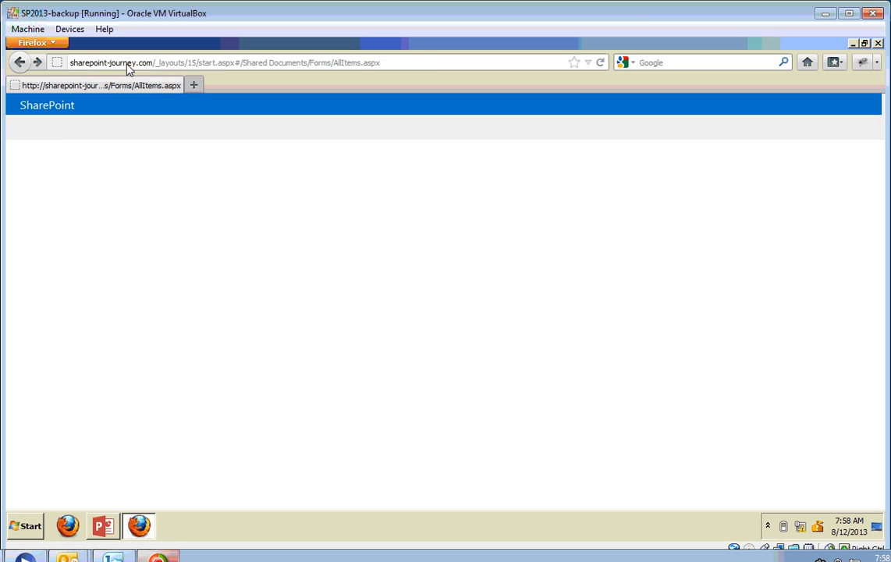
click(129, 67)
key(Return)
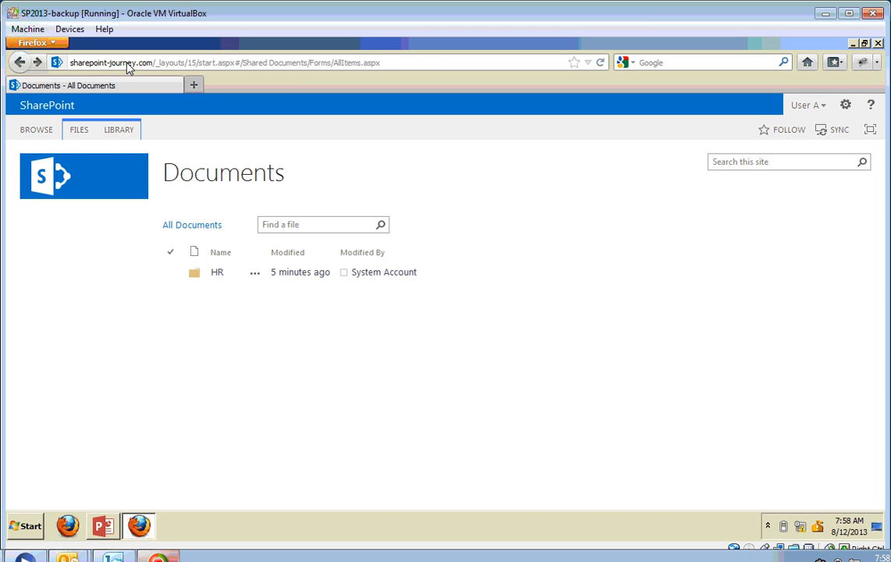
click(218, 273)
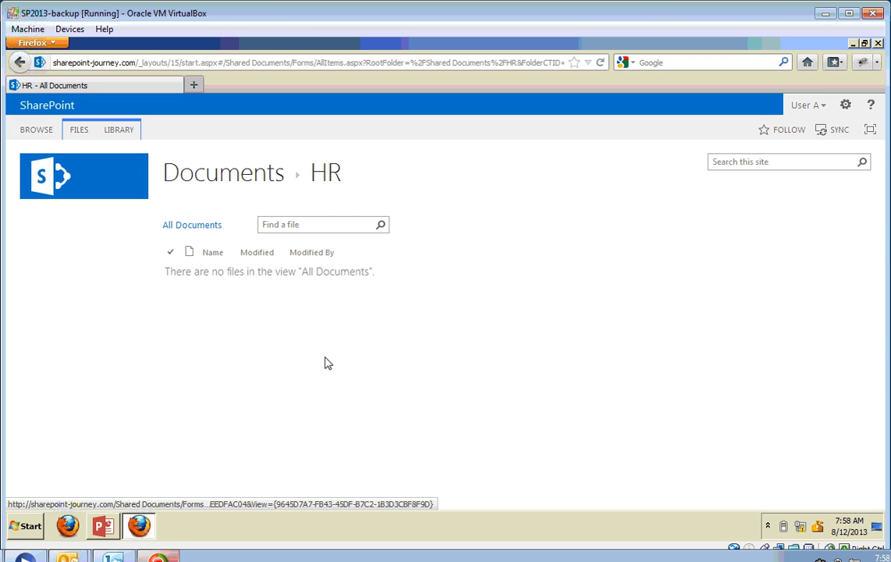
- Sign out of the User A account and close the browser
click(824, 109)
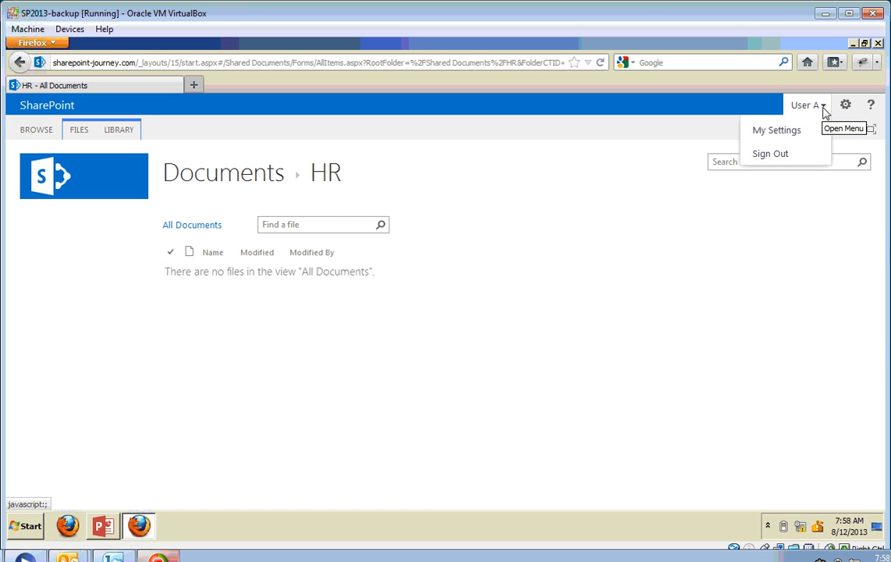
click(772, 156)
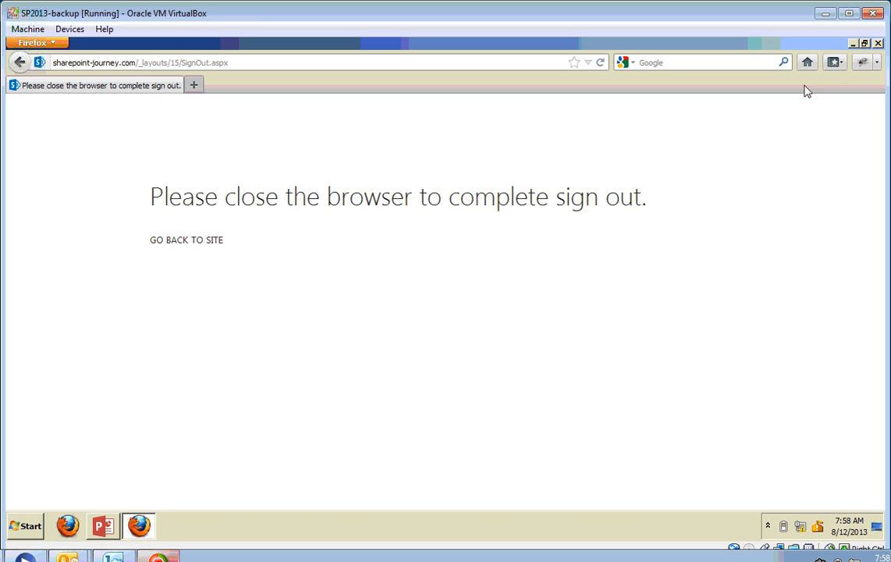
click(878, 44)
- Reopen the Documents library address in Firefox and sign in as User B
click(68, 526)
text(http://sharepoint-journey.com/_layouts/15/start.aspx#/Shared%20Documents/Forms/AllItems.aspx)
key(Return)
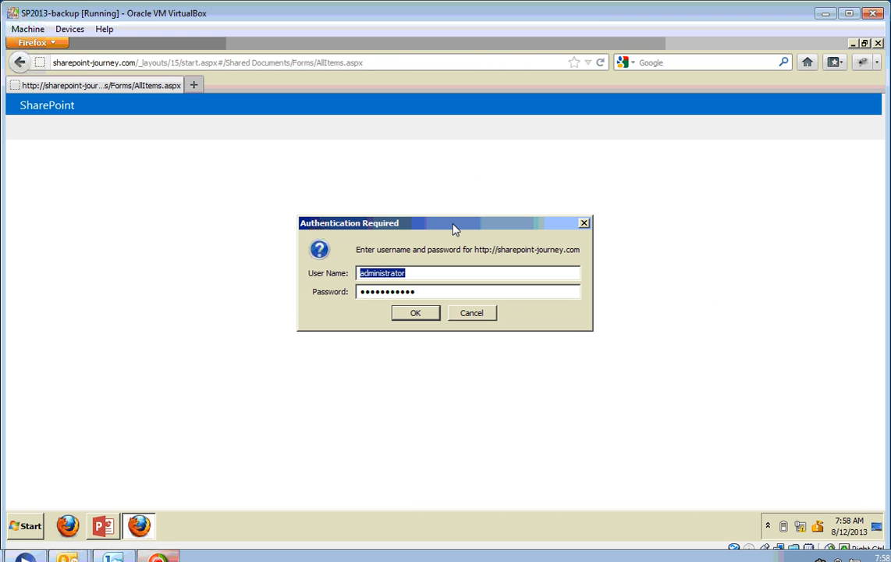
text(User B)
click(424, 312)
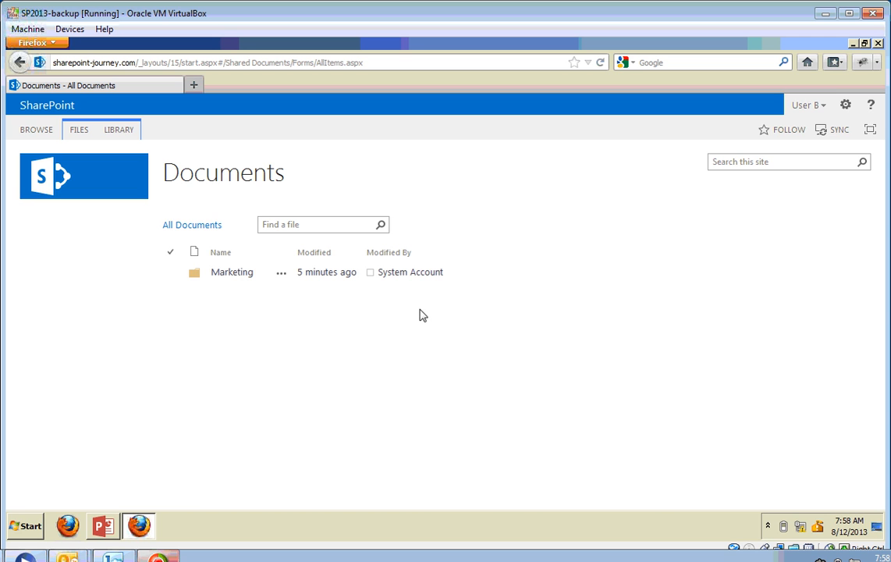
- Test User B's access to the Marketing folder and to the site home page
click(235, 279)
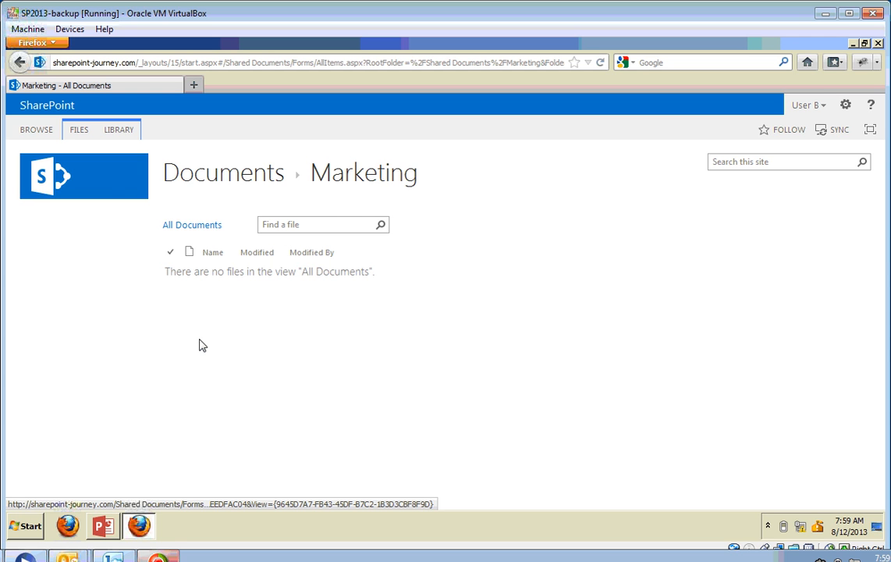
click(110, 184)
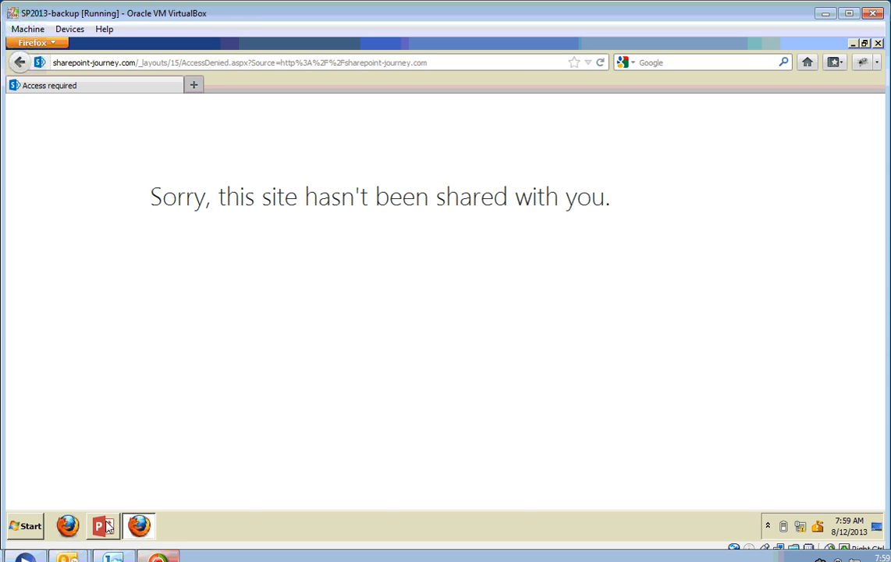
mouse_move(107, 528)
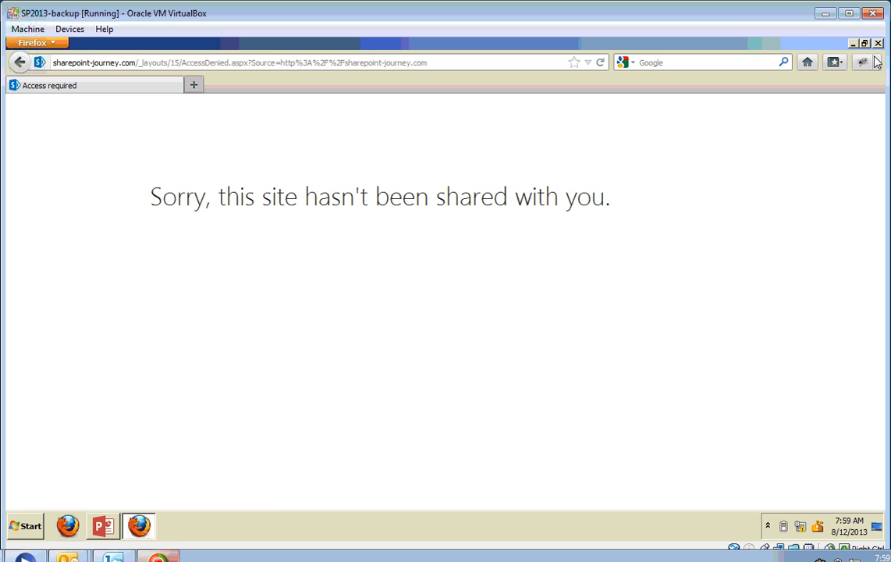